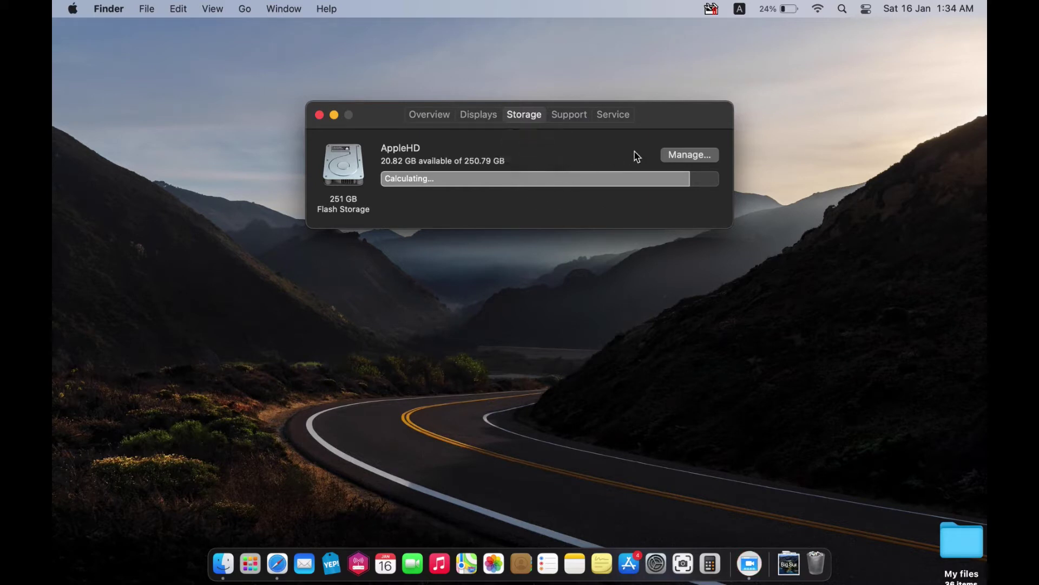
- Inspect the storage used by each category on AppleHD and open its storage management
{"action": "left_click_drag", "start_coordinate": [657, 125], "coordinate": [650, 70]}
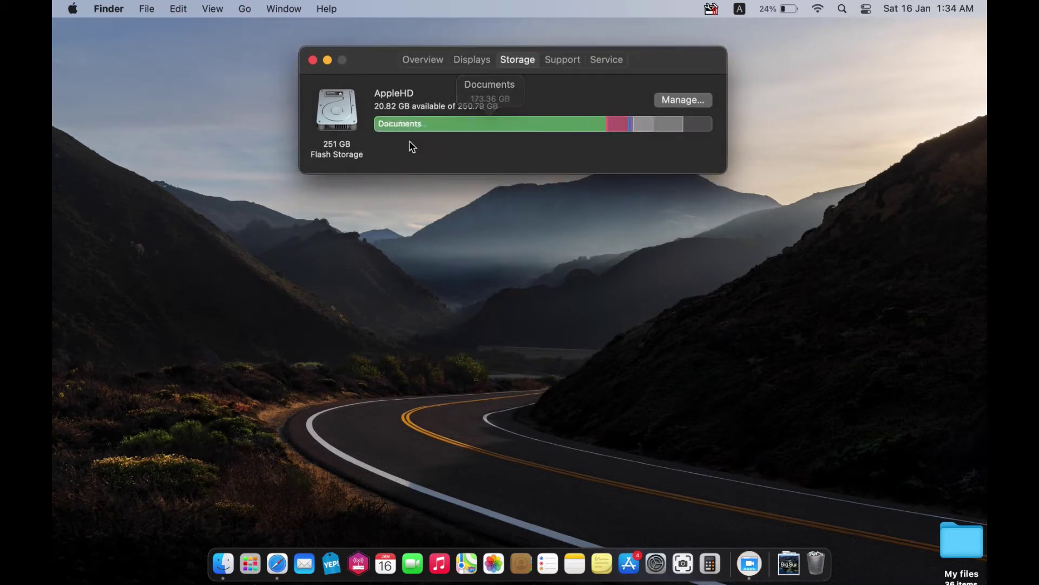
{"action": "mouse_move", "coordinate": [462, 130]}
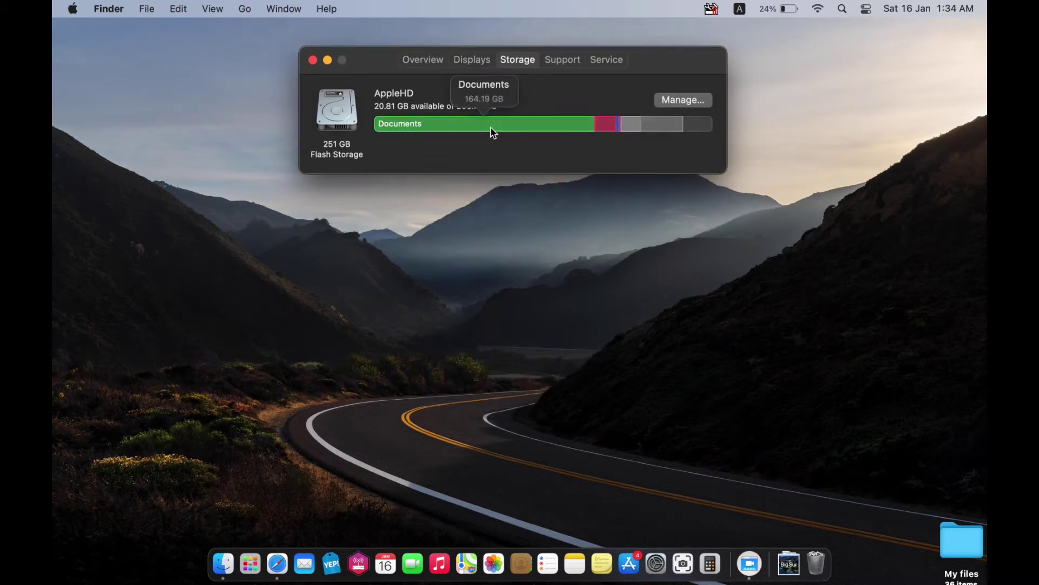
{"action": "mouse_move", "coordinate": [605, 127]}
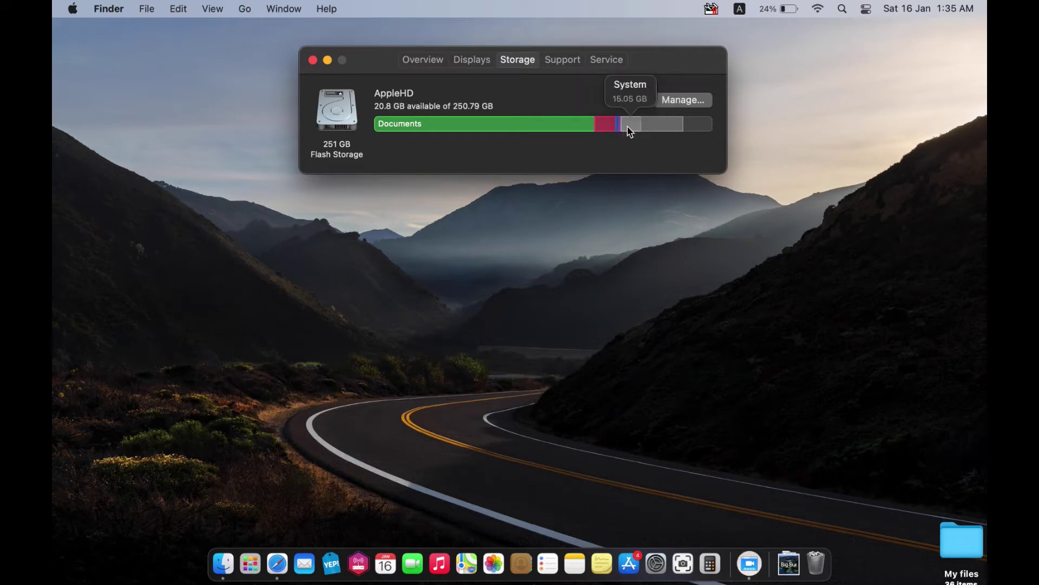
{"action": "mouse_move", "coordinate": [657, 129]}
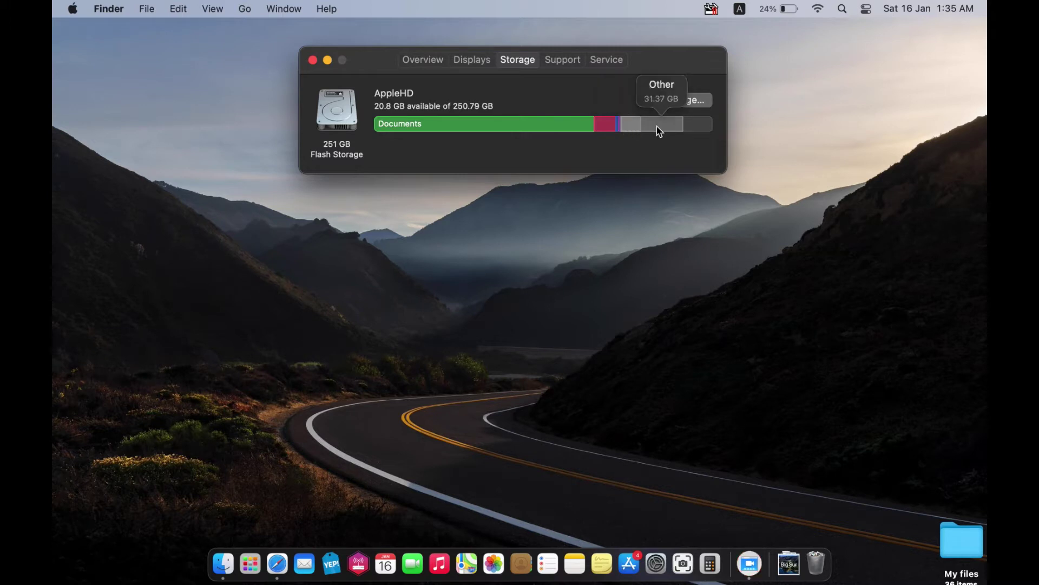
{"action": "mouse_move", "coordinate": [698, 127]}
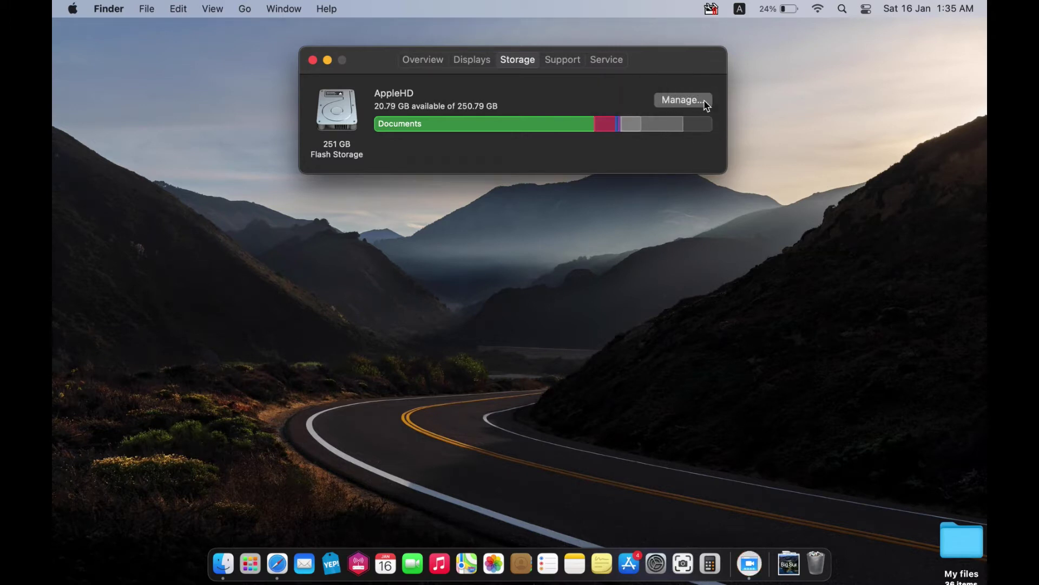
{"action": "left_click", "coordinate": [692, 103]}
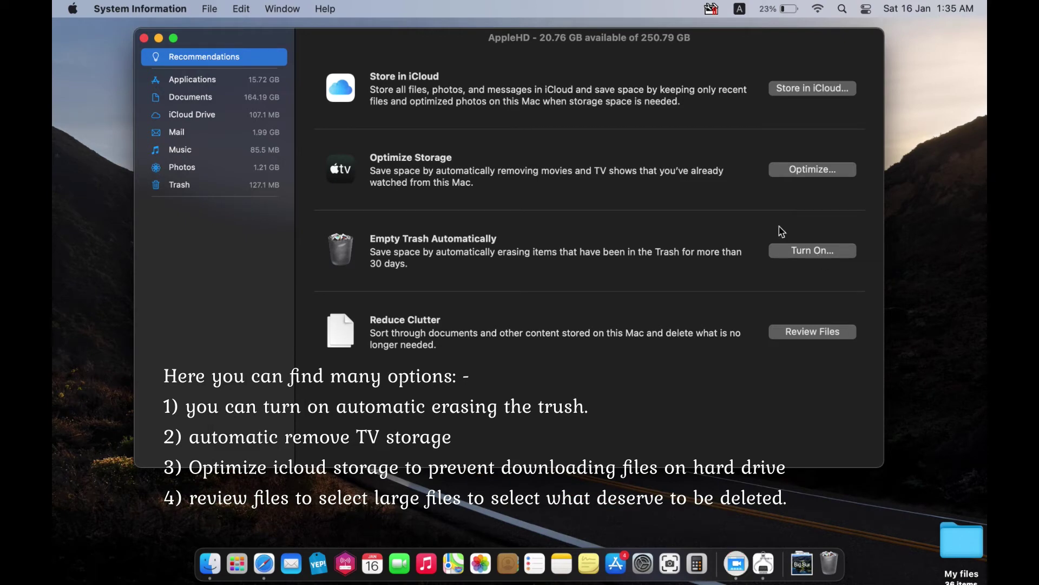
- Look through the storage categories from Applications to Trash and return to the recommendations
{"action": "left_click", "coordinate": [205, 80]}
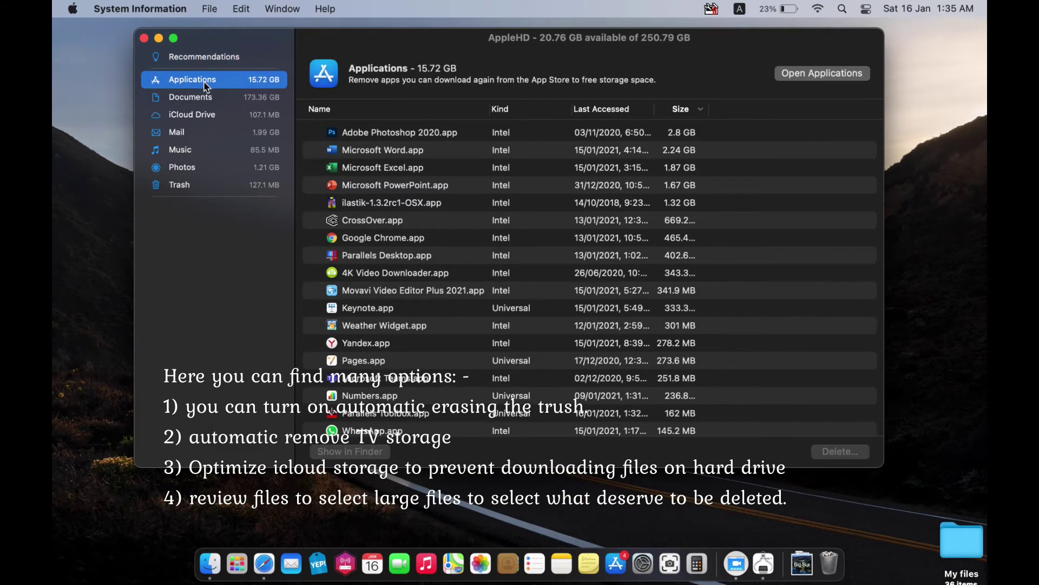
{"action": "left_click", "coordinate": [208, 102]}
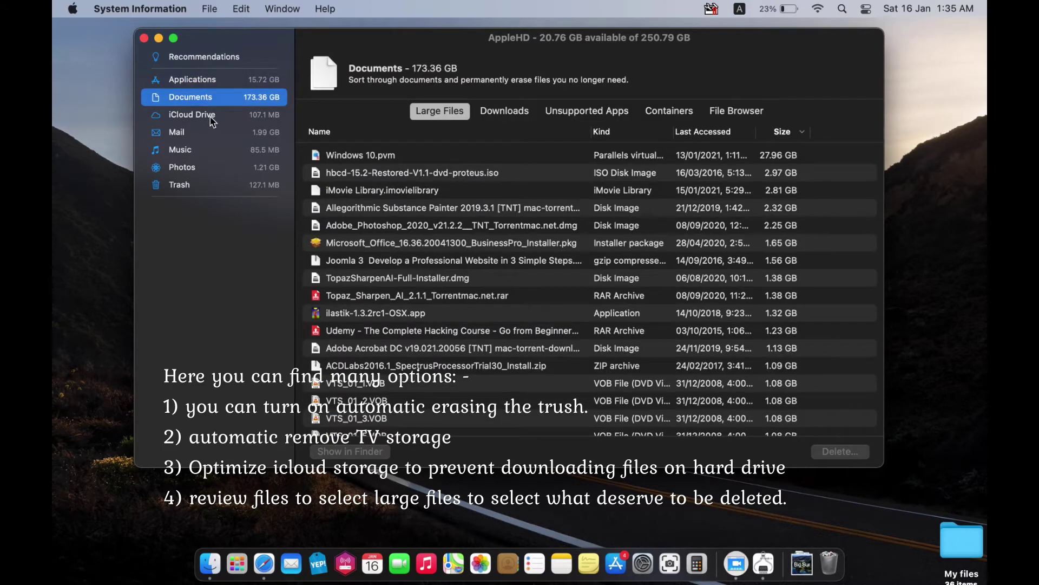
{"action": "left_click", "coordinate": [211, 116]}
{"action": "left_click", "coordinate": [211, 135]}
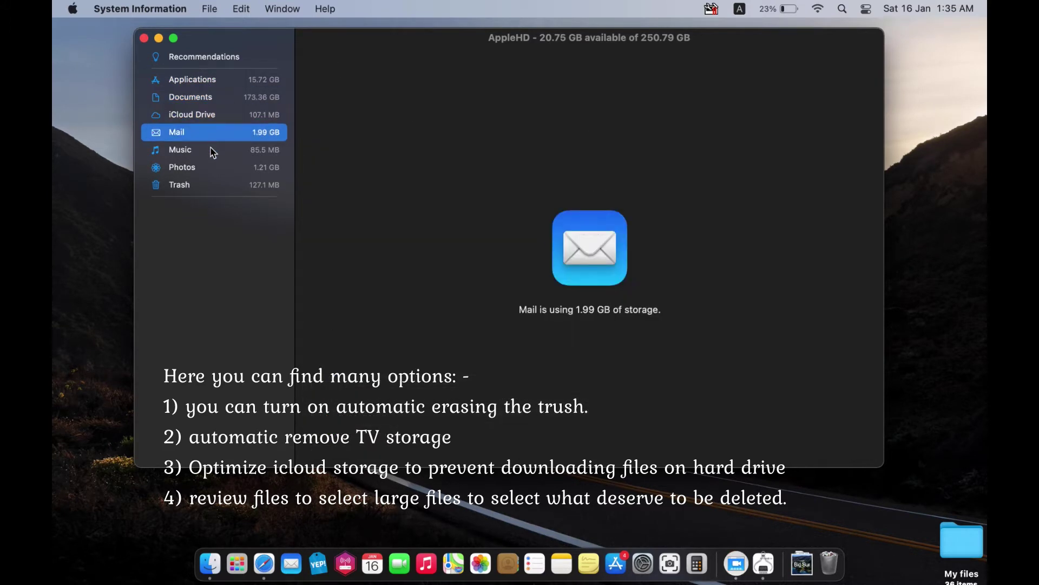
{"action": "left_click", "coordinate": [213, 152]}
{"action": "left_click", "coordinate": [212, 174]}
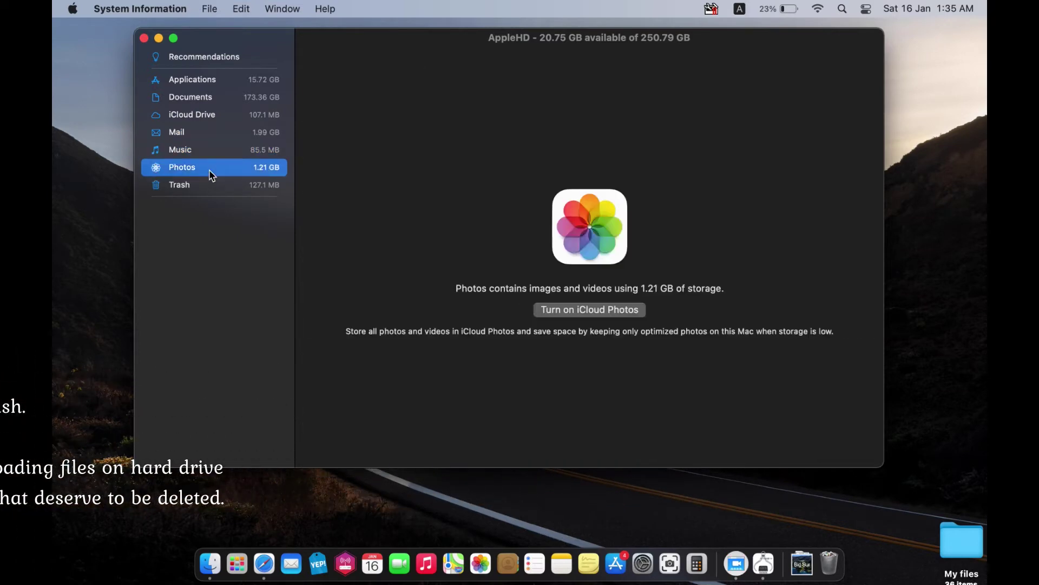
{"action": "left_click", "coordinate": [215, 188]}
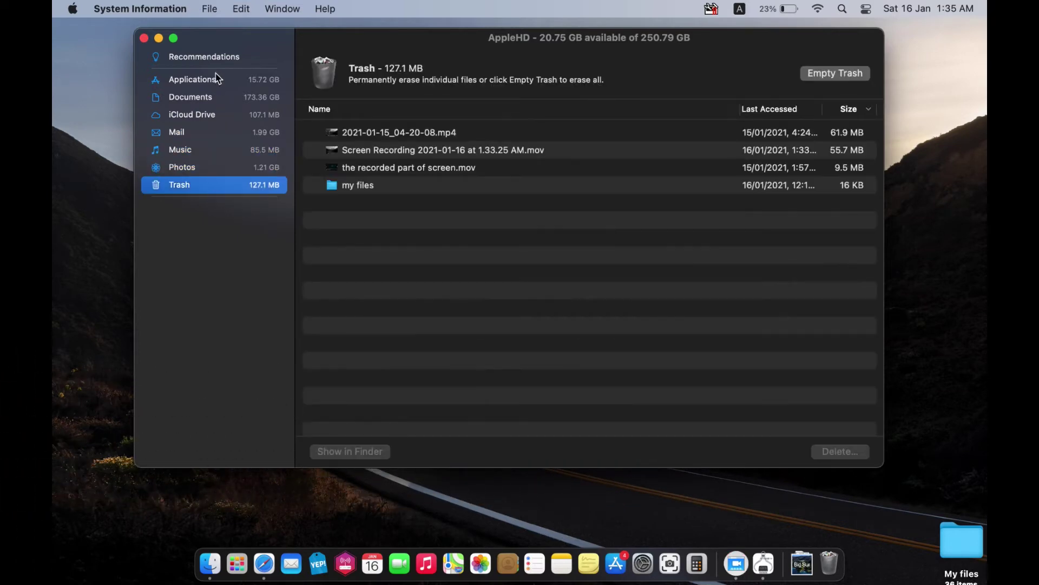
{"action": "left_click", "coordinate": [217, 57]}
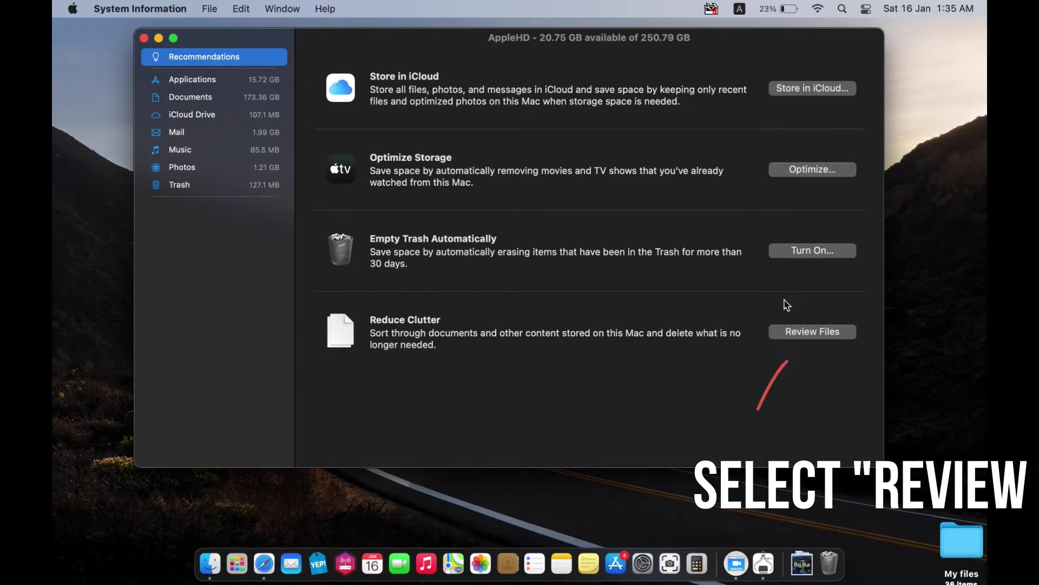
- Open the Reduce Clutter file review and sort the large files by size, largest first
{"action": "left_click", "coordinate": [812, 332]}
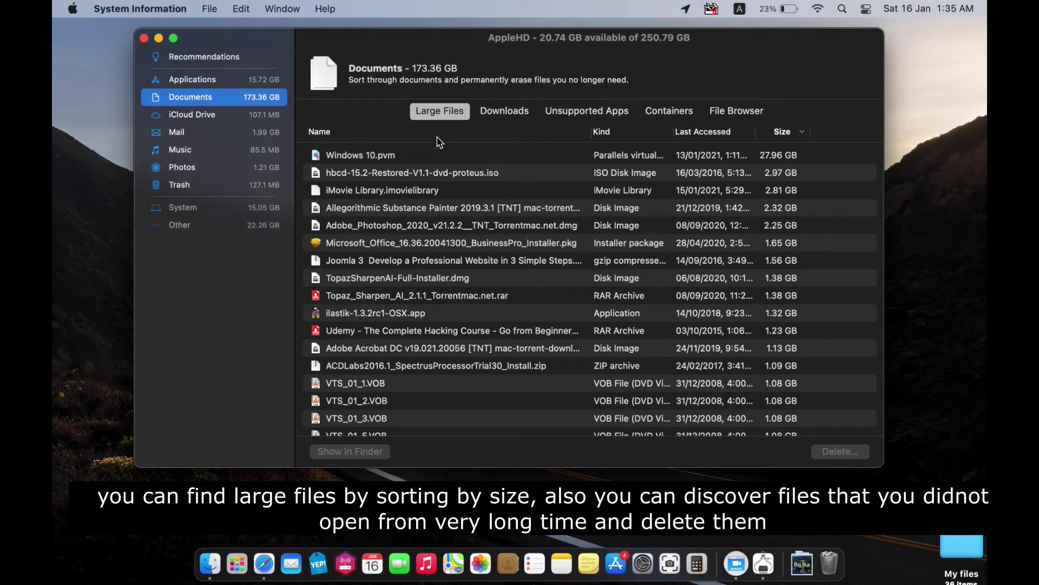
{"action": "left_click", "coordinate": [782, 132]}
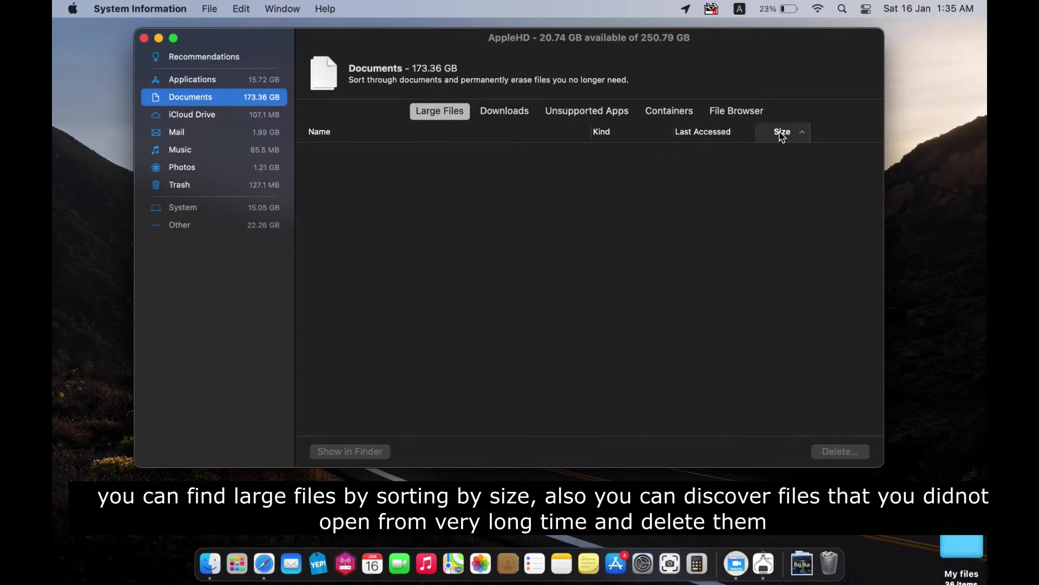
{"action": "left_click", "coordinate": [783, 132]}
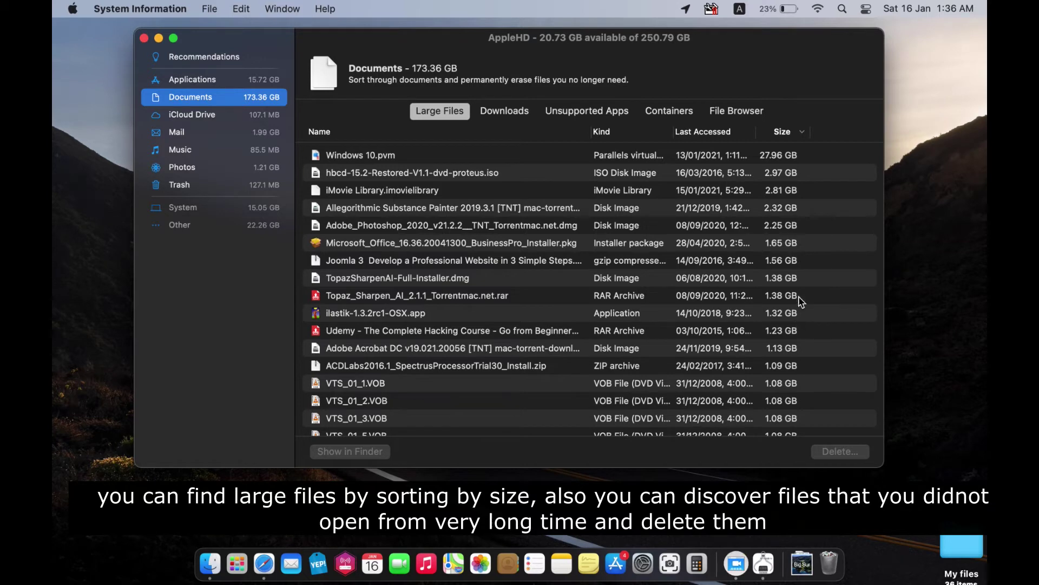
- Widen the Last Accessed column and sort the large files by oldest access date, checking several of the oldest entries
{"action": "left_click_drag", "start_coordinate": [756, 132], "coordinate": [782, 131]}
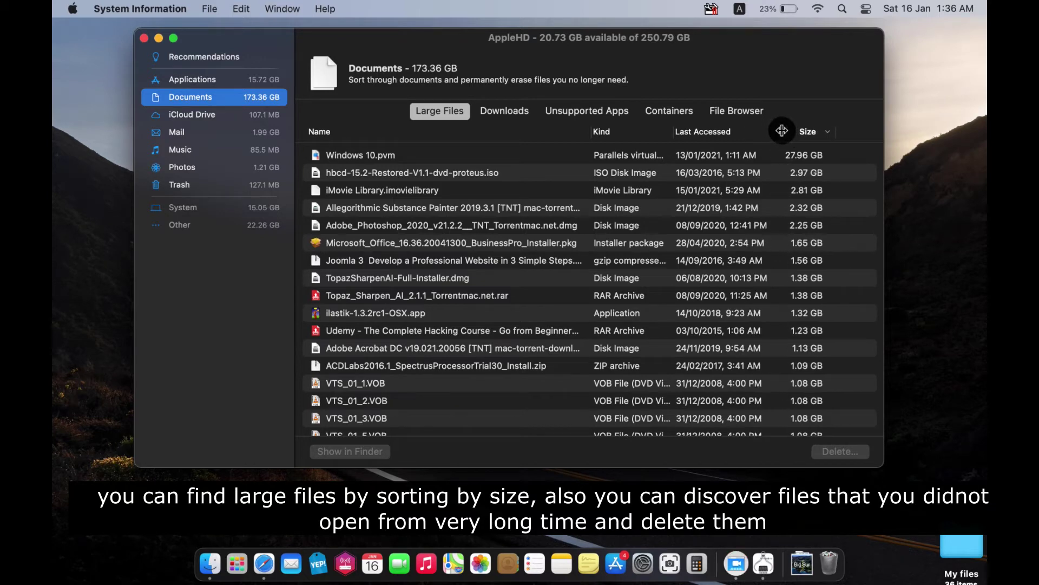
{"action": "left_click", "coordinate": [710, 136]}
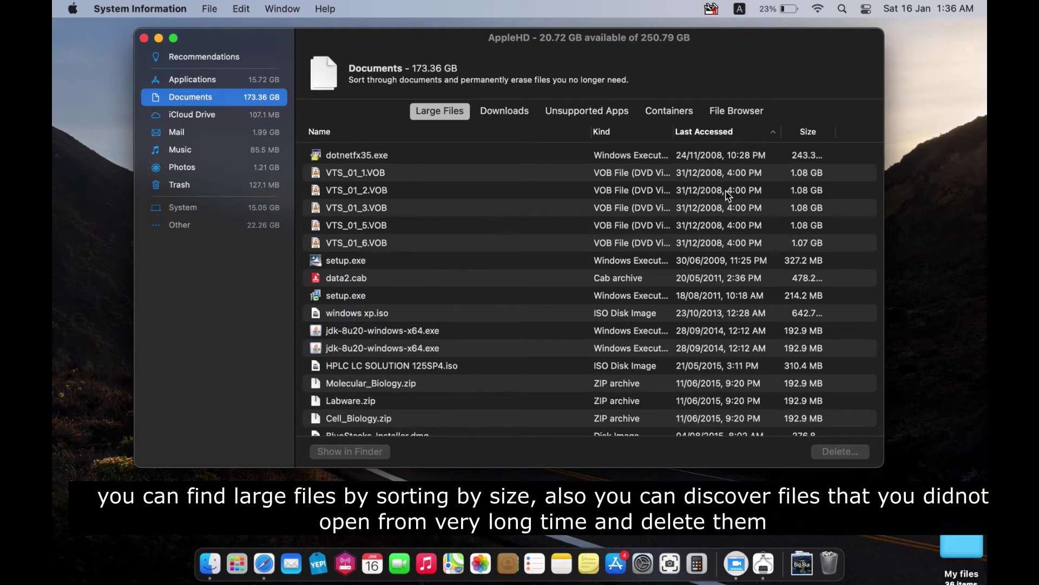
{"action": "left_click", "coordinate": [796, 179]}
{"action": "left_click", "coordinate": [803, 193]}
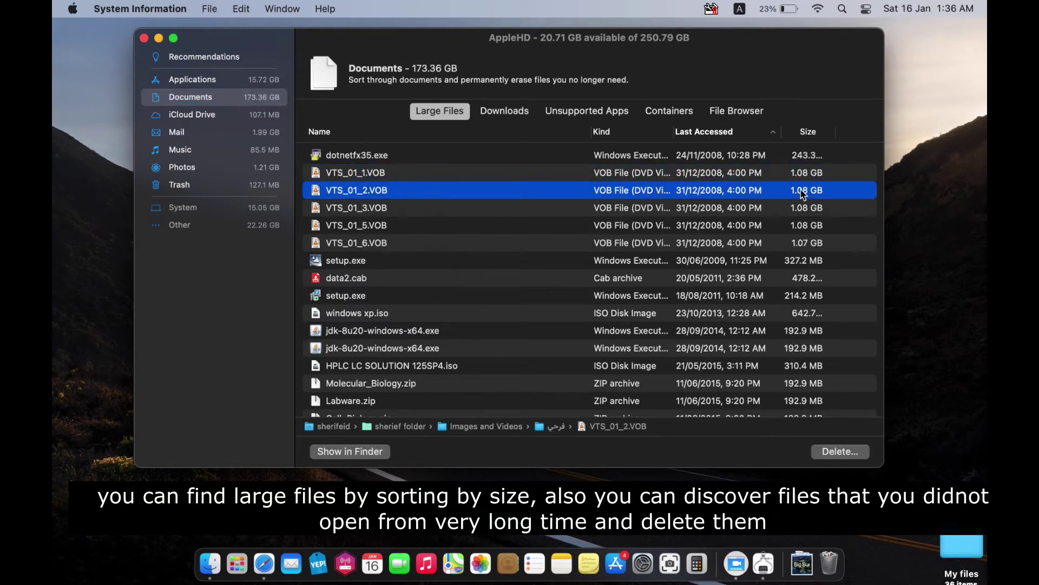
{"action": "left_click", "coordinate": [805, 212]}
{"action": "left_click", "coordinate": [805, 234]}
{"action": "left_click", "coordinate": [806, 265]}
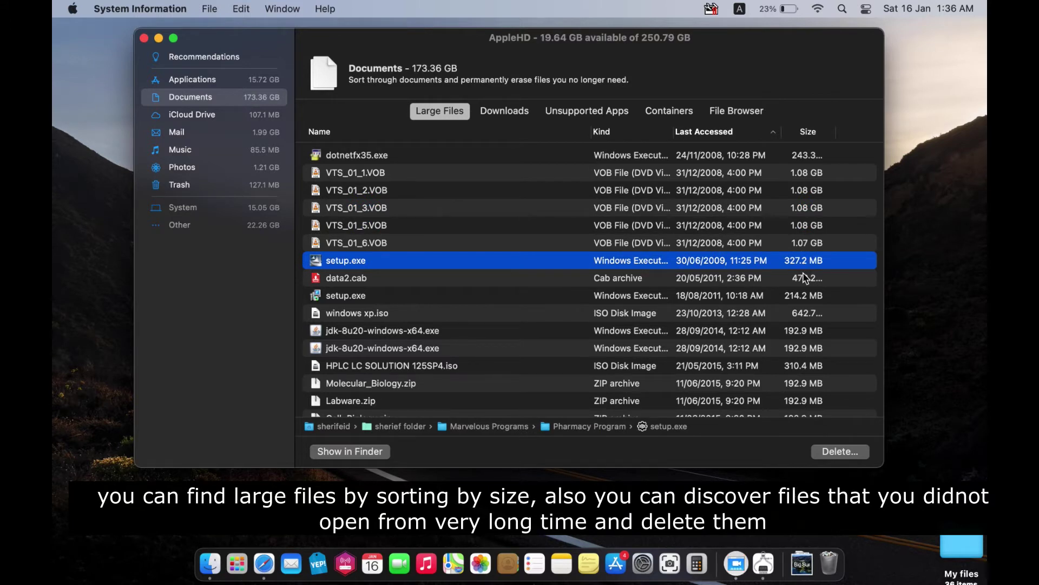
{"action": "left_click", "coordinate": [806, 277]}
- Reveal dotnetfx35.exe in Finder and close its folder window
{"action": "left_click", "coordinate": [763, 157]}
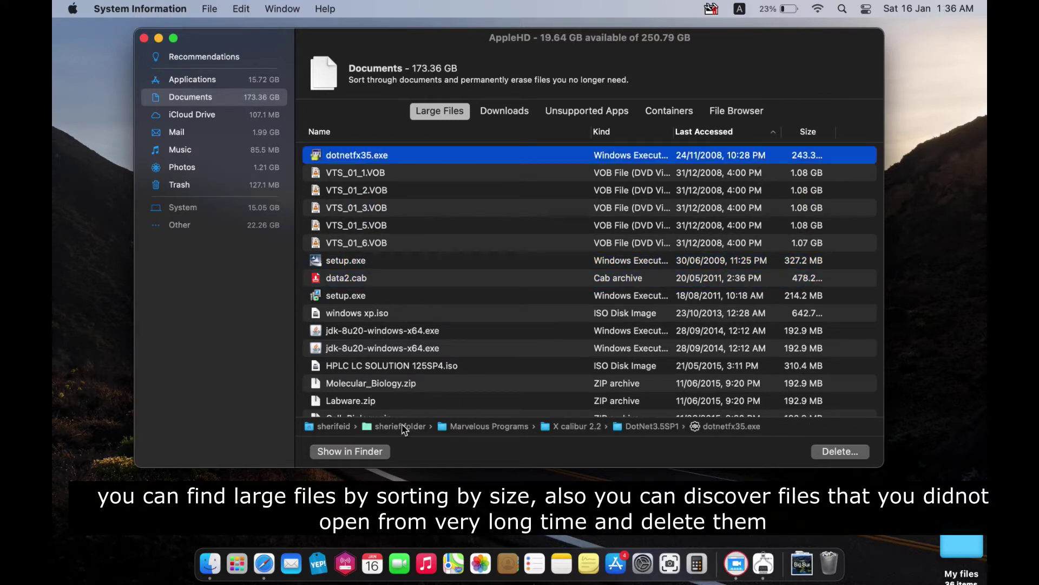
{"action": "left_click", "coordinate": [368, 453]}
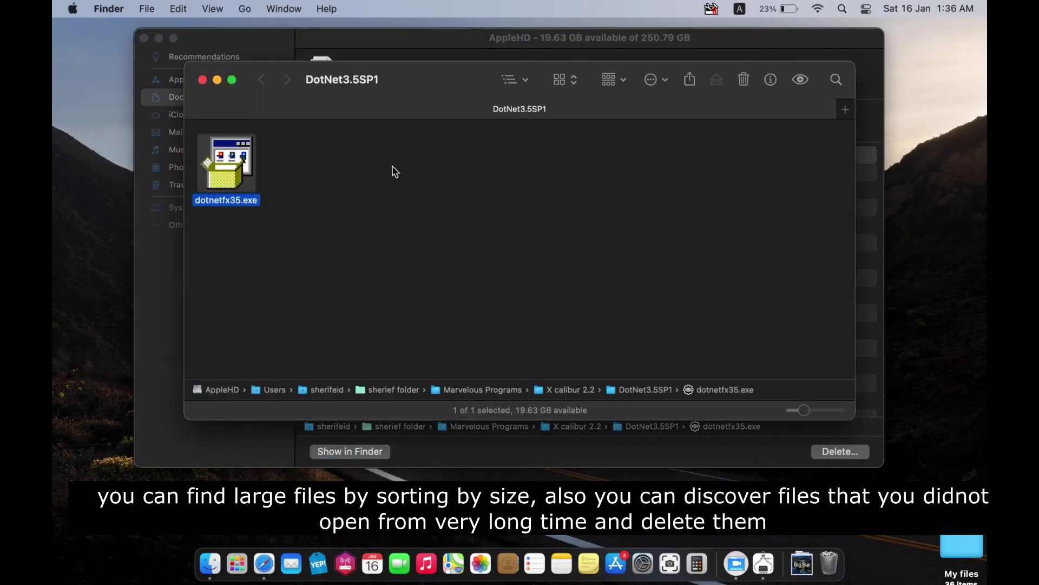
{"action": "left_click", "coordinate": [202, 80]}
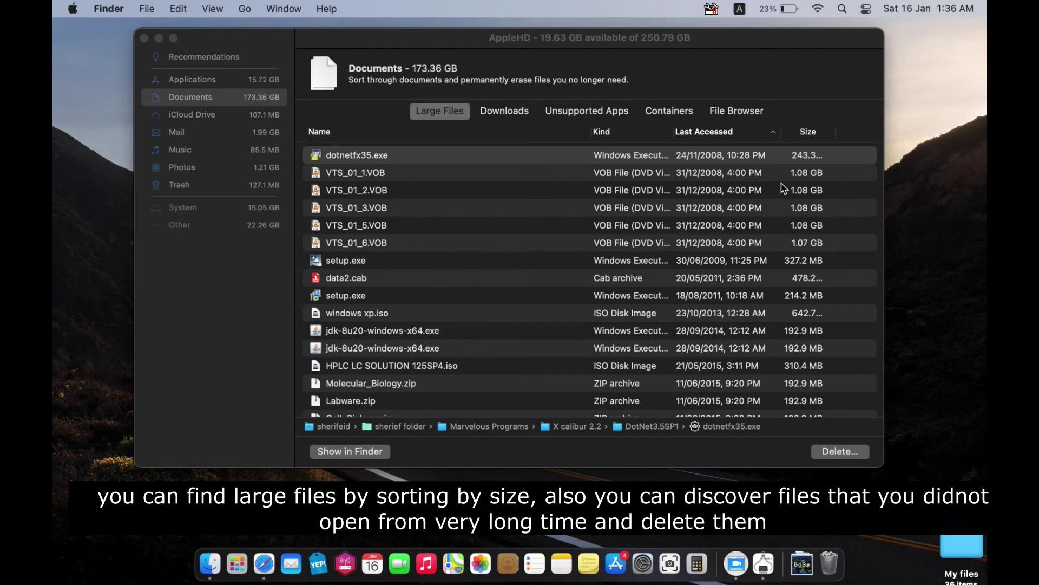
- Sort the large files by size, largest first, and check where the biggest ones are stored
{"action": "left_click", "coordinate": [808, 135]}
{"action": "left_click", "coordinate": [807, 132]}
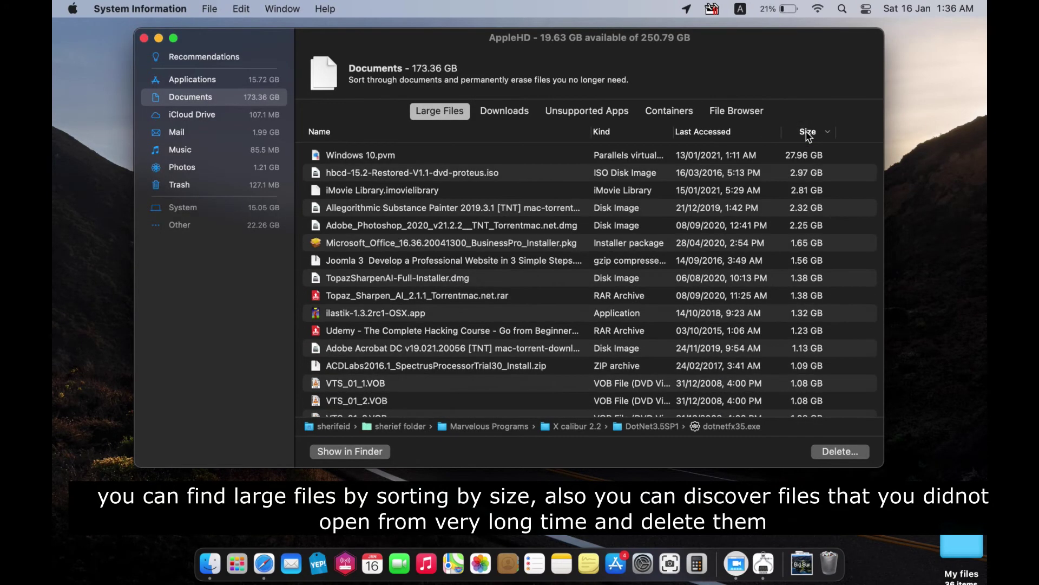
{"action": "left_click", "coordinate": [808, 161]}
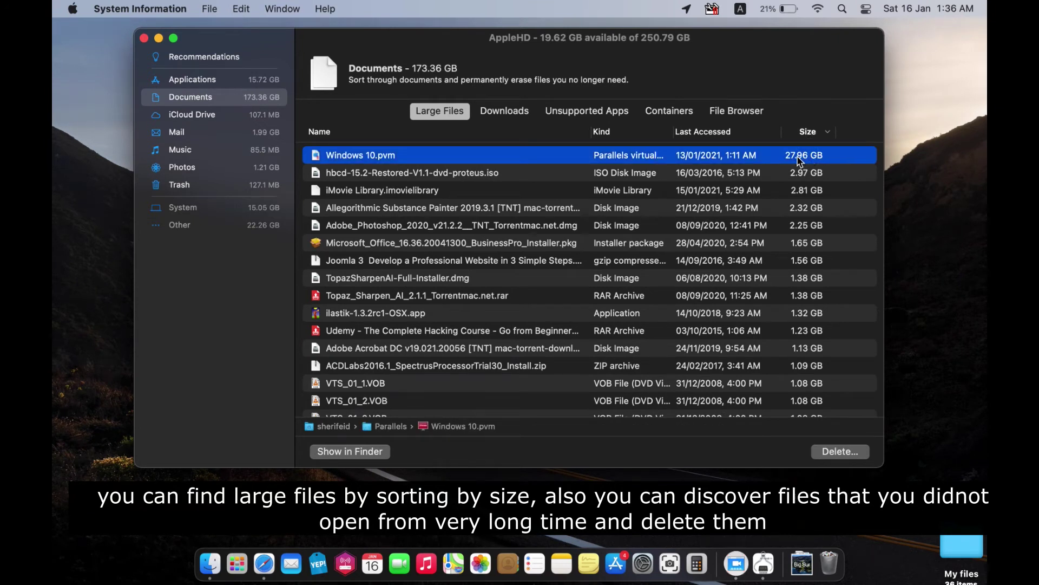
{"action": "left_click", "coordinate": [801, 174]}
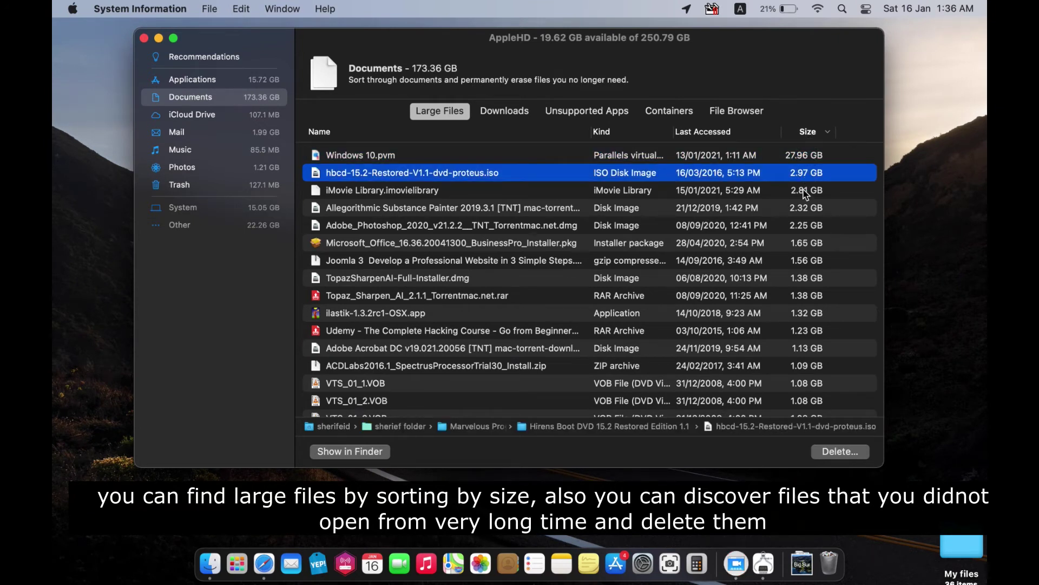
{"action": "left_click", "coordinate": [803, 191]}
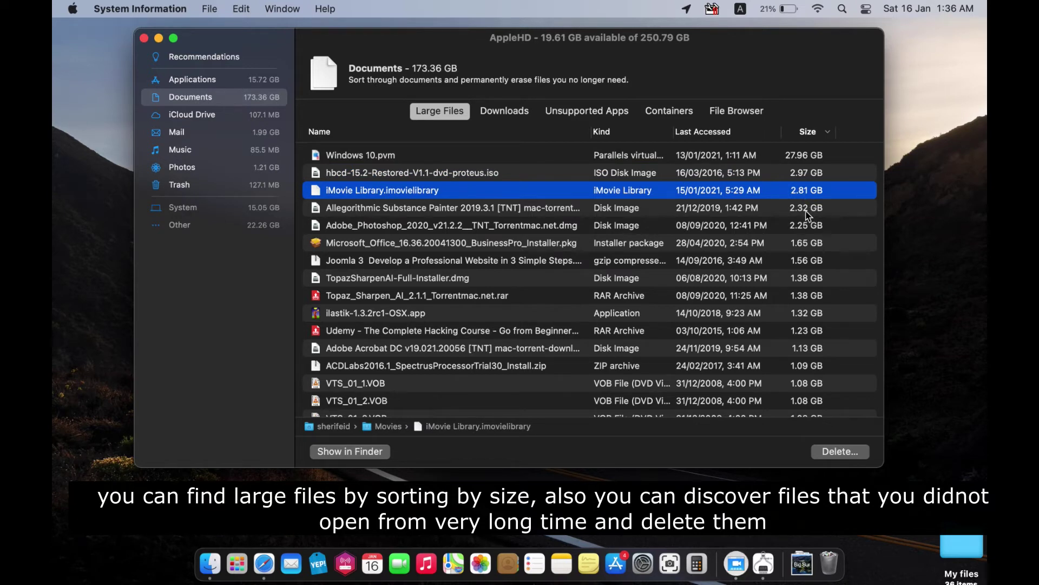
{"action": "left_click", "coordinate": [808, 215]}
- Reveal iMovie Library.imovielibrary in Finder and close the Movies folder window
{"action": "left_click", "coordinate": [802, 193]}
{"action": "left_click", "coordinate": [352, 456]}
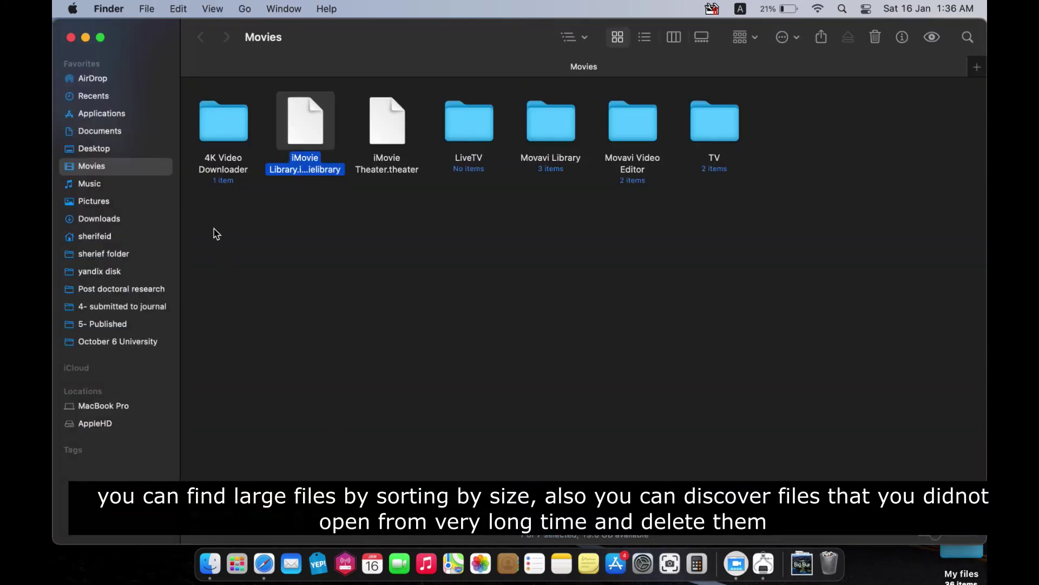
{"action": "left_click", "coordinate": [71, 37]}
- Permanently delete iMovie Library.imovielibrary from the large files
{"action": "left_click", "coordinate": [796, 194]}
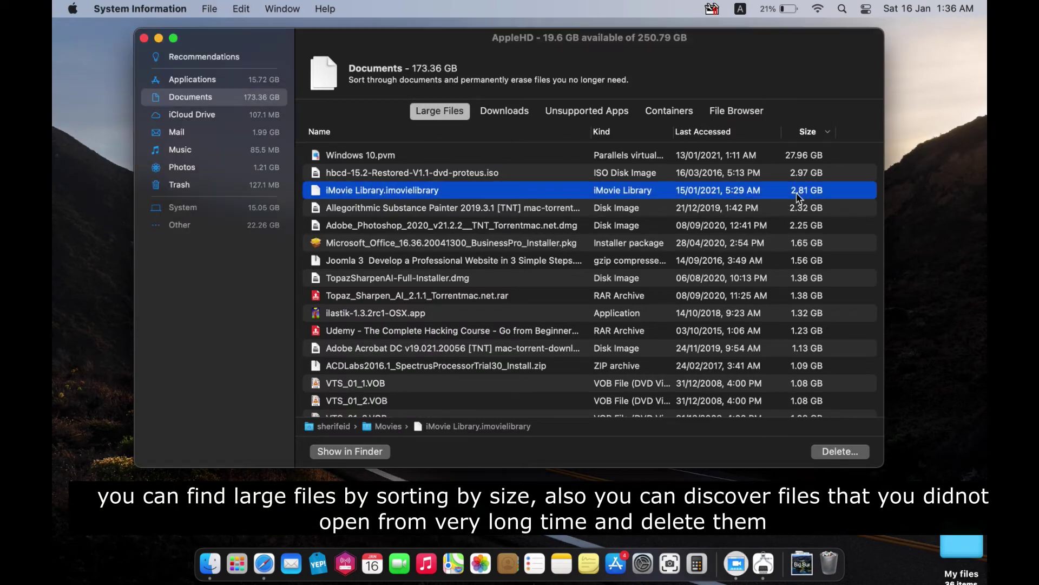
{"action": "left_click", "coordinate": [840, 452]}
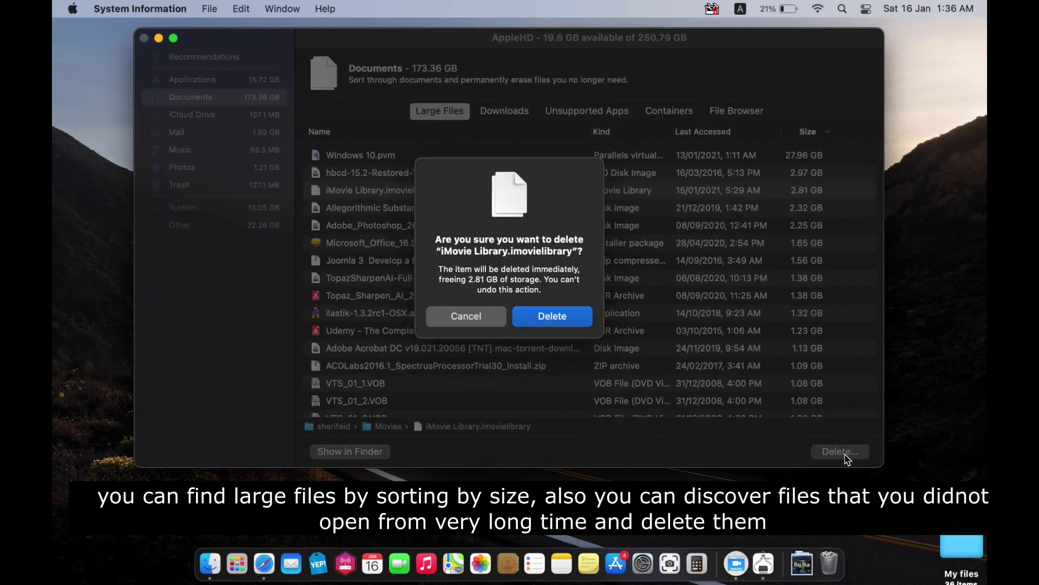
{"action": "left_click", "coordinate": [550, 318]}
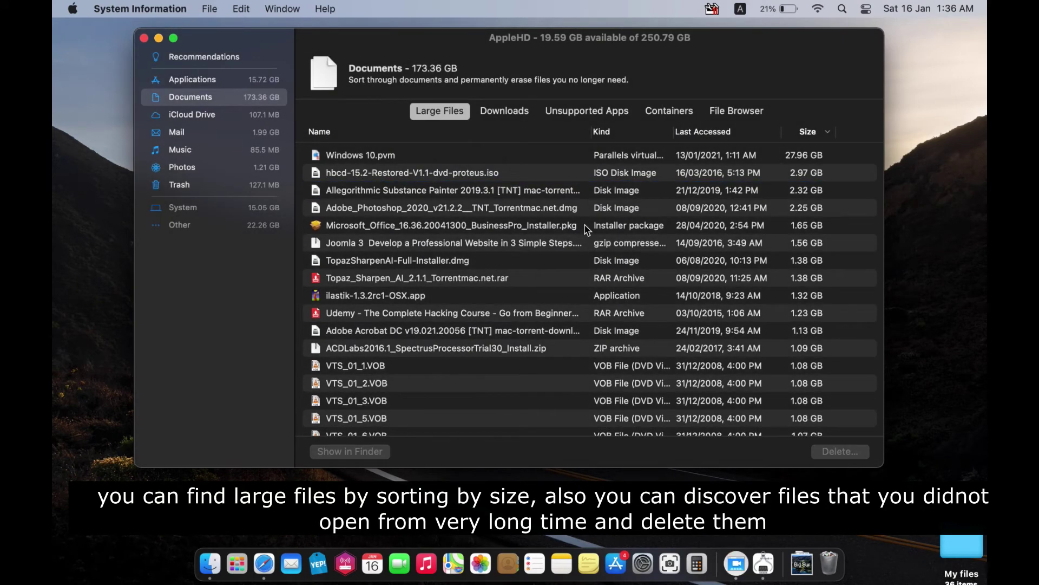
- List the downloaded files and sort them by size, largest first
{"action": "left_click", "coordinate": [505, 112]}
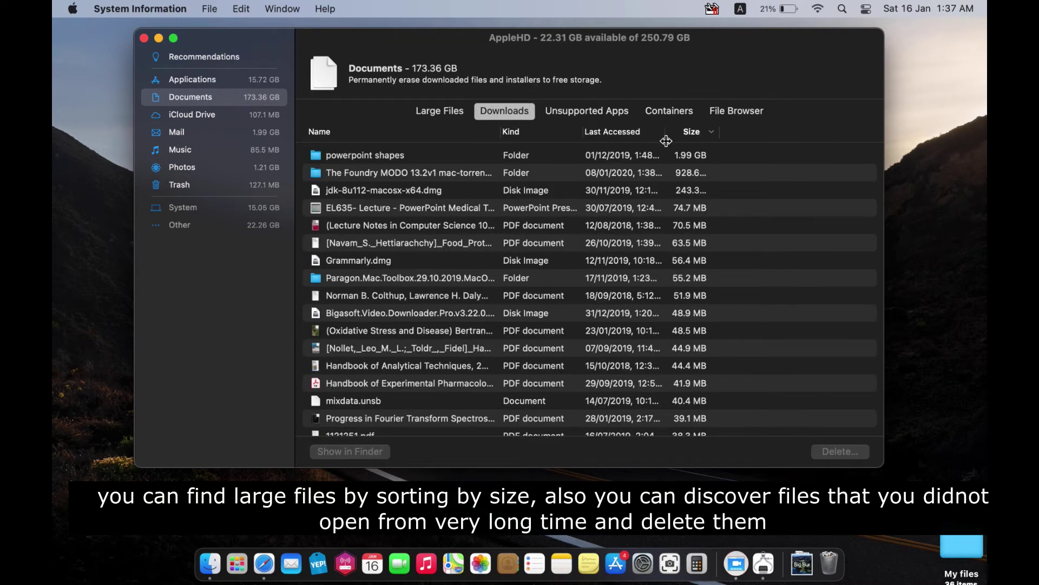
{"action": "left_click", "coordinate": [691, 135]}
{"action": "left_click", "coordinate": [691, 134]}
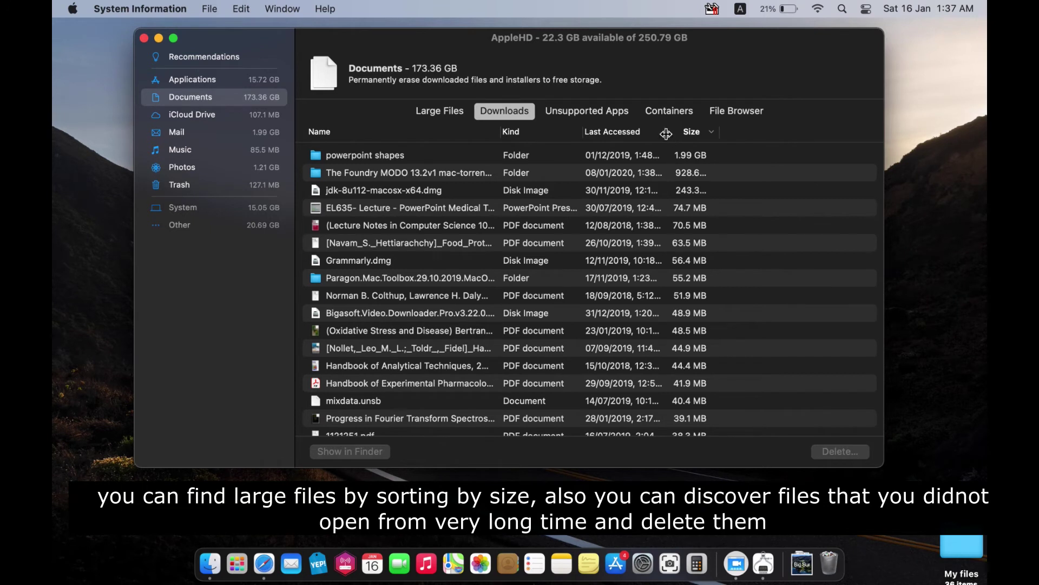
- Widen the Last Accessed column of the downloads and sort them by access date, most recent first
{"action": "left_click_drag", "start_coordinate": [666, 134], "coordinate": [695, 134]}
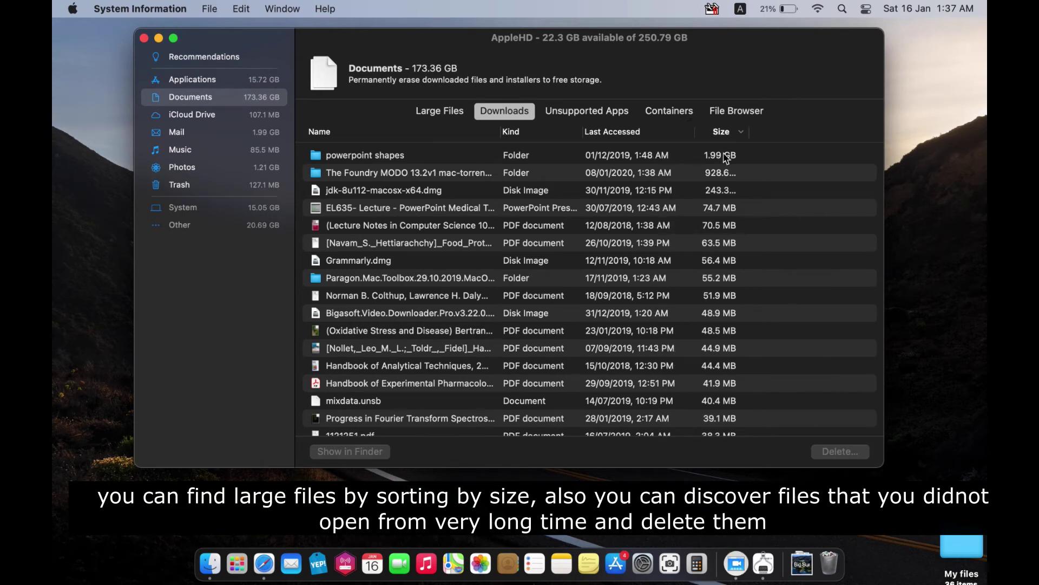
{"action": "left_click", "coordinate": [671, 134]}
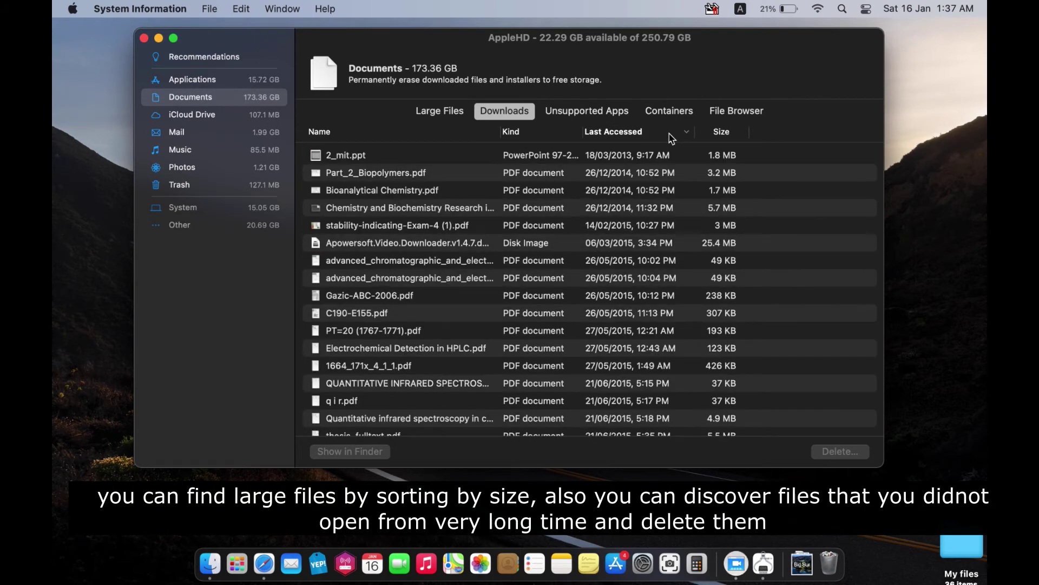
{"action": "left_click", "coordinate": [661, 133]}
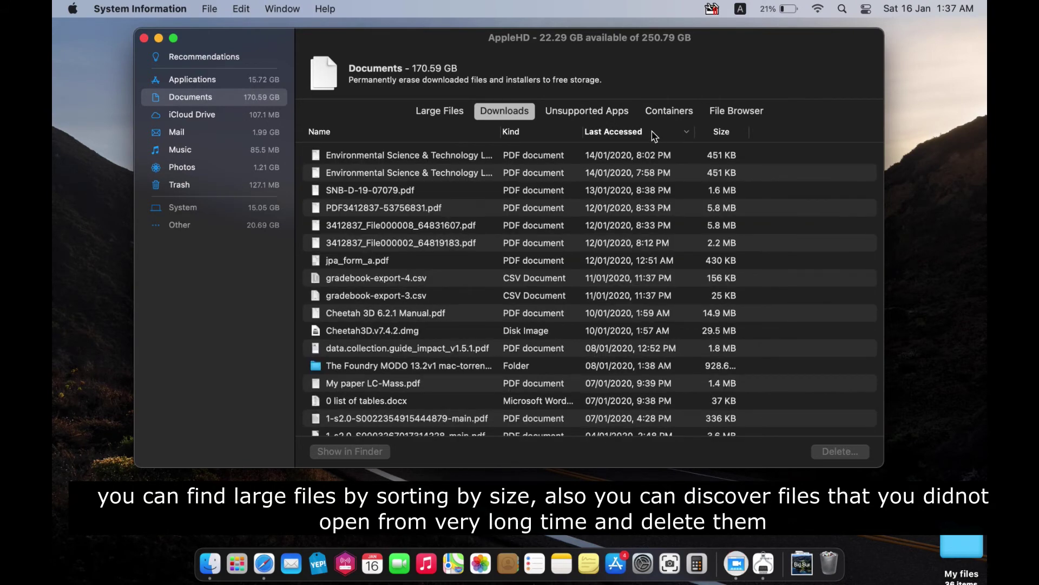
- Check the documents' unsupported apps and application containers, and list the folders by storage use in the File Browser
{"action": "left_click", "coordinate": [599, 110]}
{"action": "left_click", "coordinate": [673, 111]}
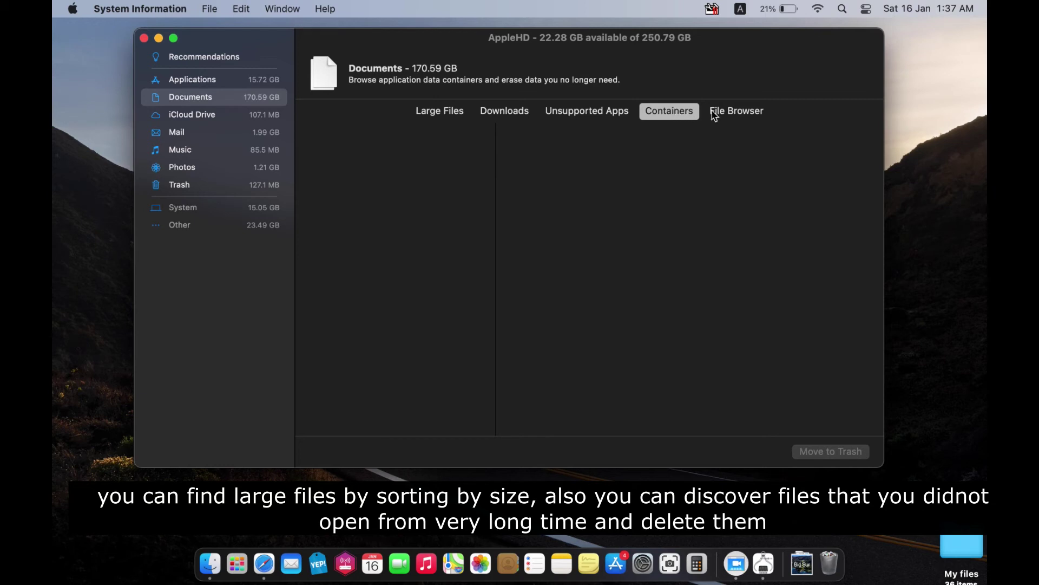
{"action": "left_click", "coordinate": [737, 111]}
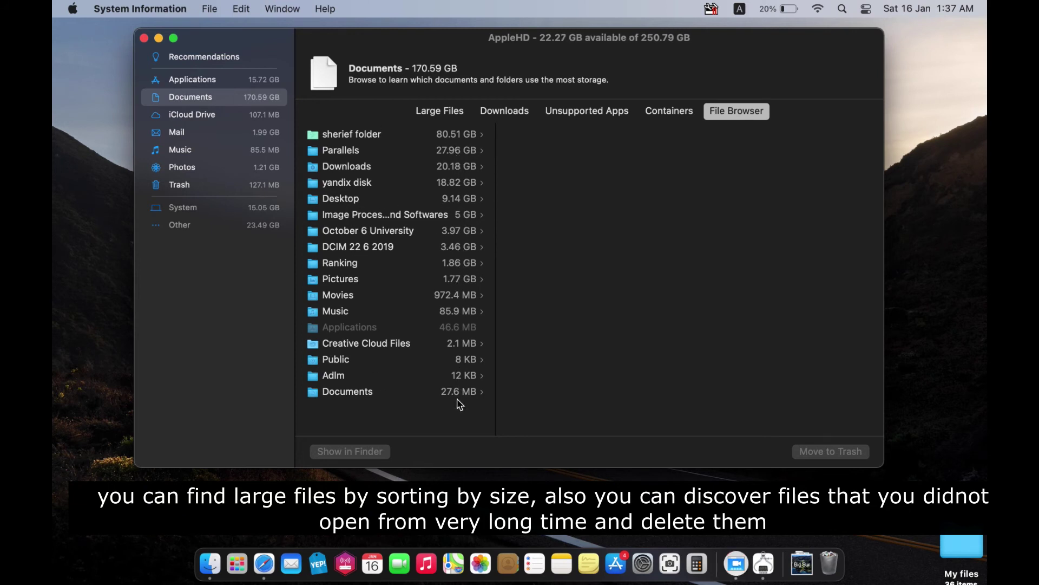
- Inspect the largest folder's contents: BOOKS with its كتب دراسية subfolder, and Marvelous Programs with its Autodesk 2020.x64 subfolder
{"action": "left_click", "coordinate": [448, 135]}
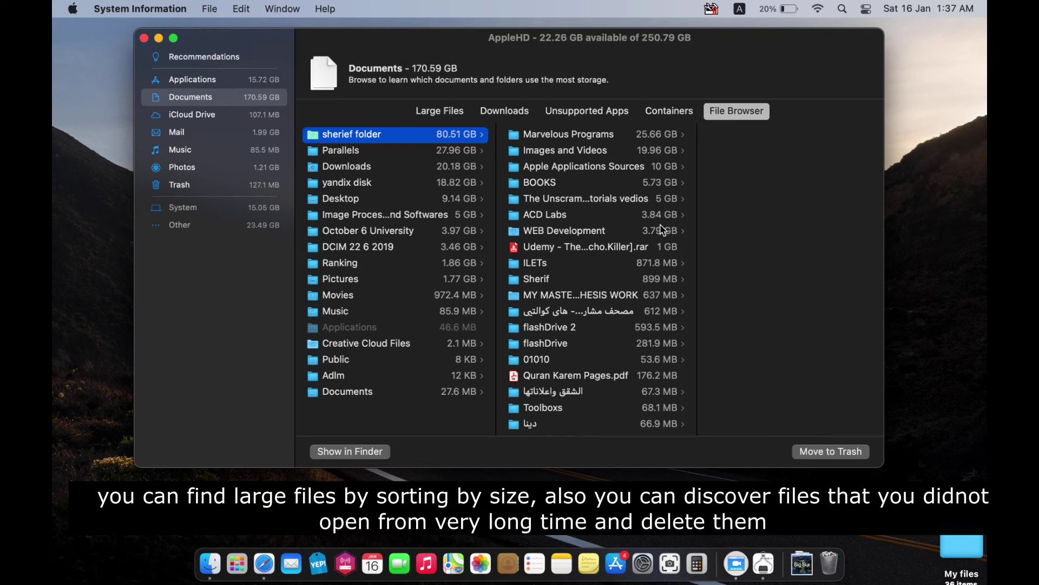
{"action": "left_click", "coordinate": [600, 185]}
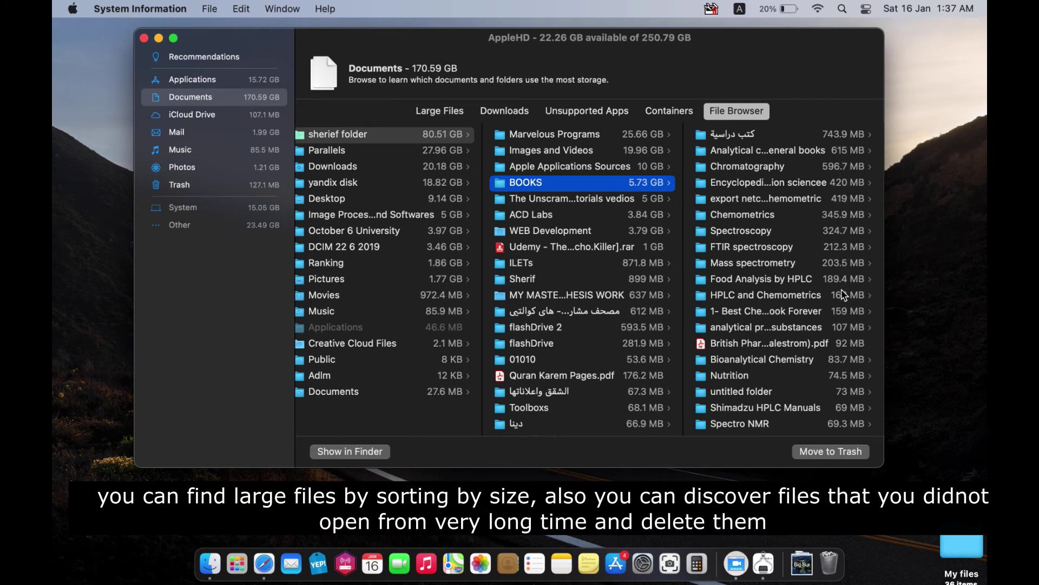
{"action": "left_click", "coordinate": [774, 139]}
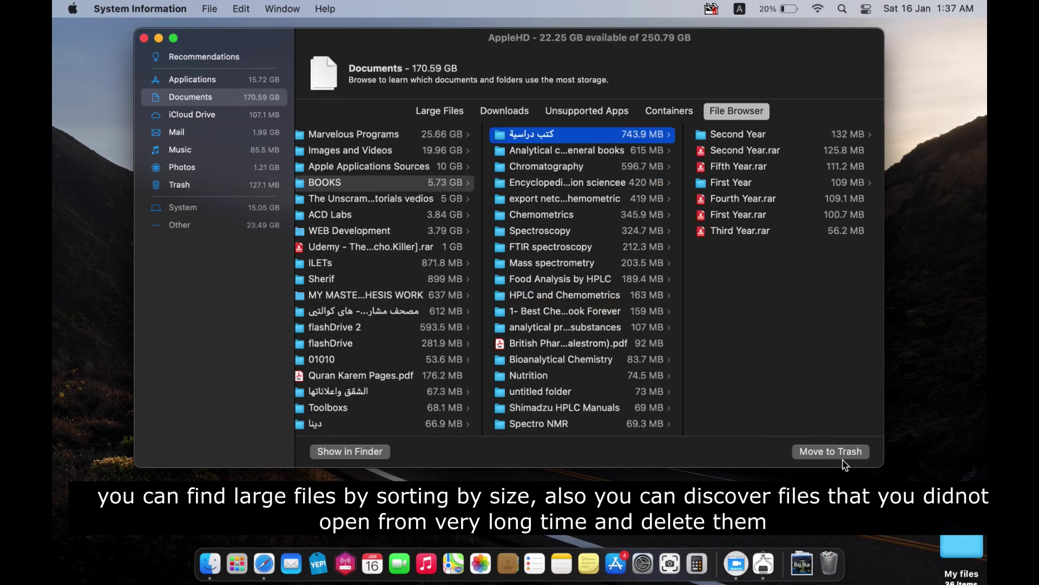
{"action": "left_click", "coordinate": [409, 139]}
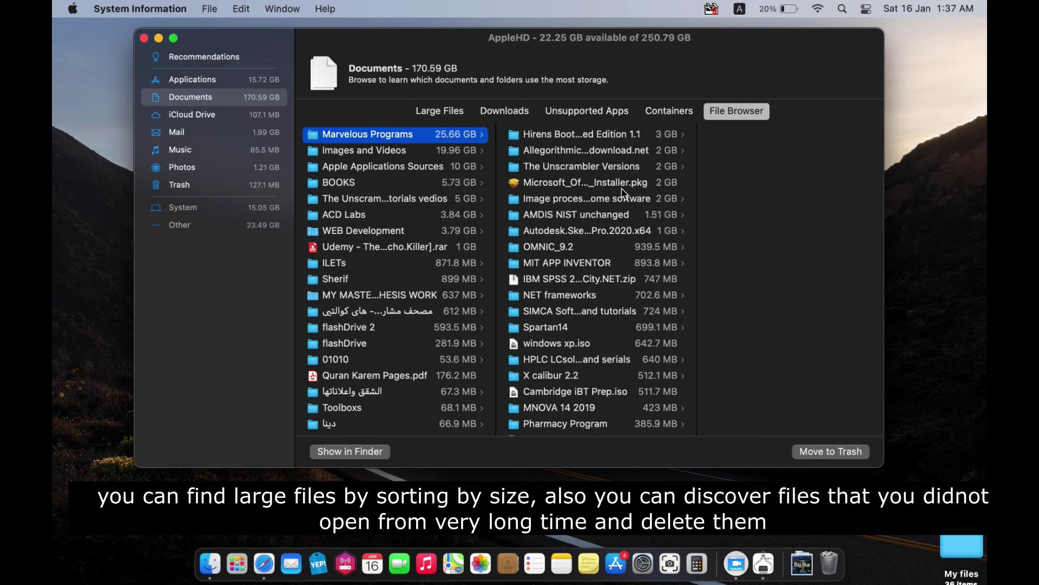
{"action": "left_click", "coordinate": [630, 156]}
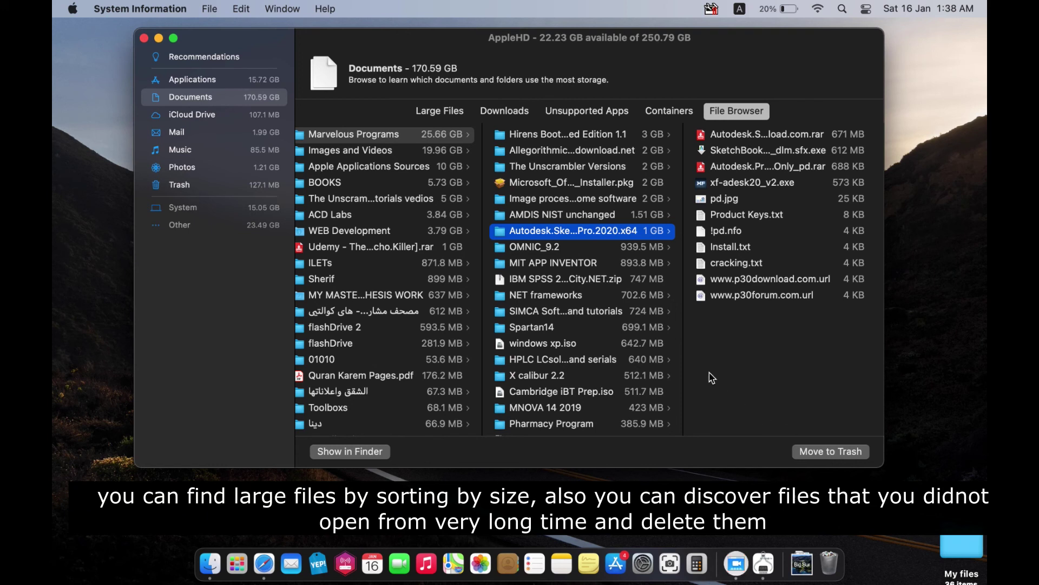
- Review the storage used by iCloud Drive, Mail and Photos, and close the storage management window
{"action": "left_click", "coordinate": [217, 115]}
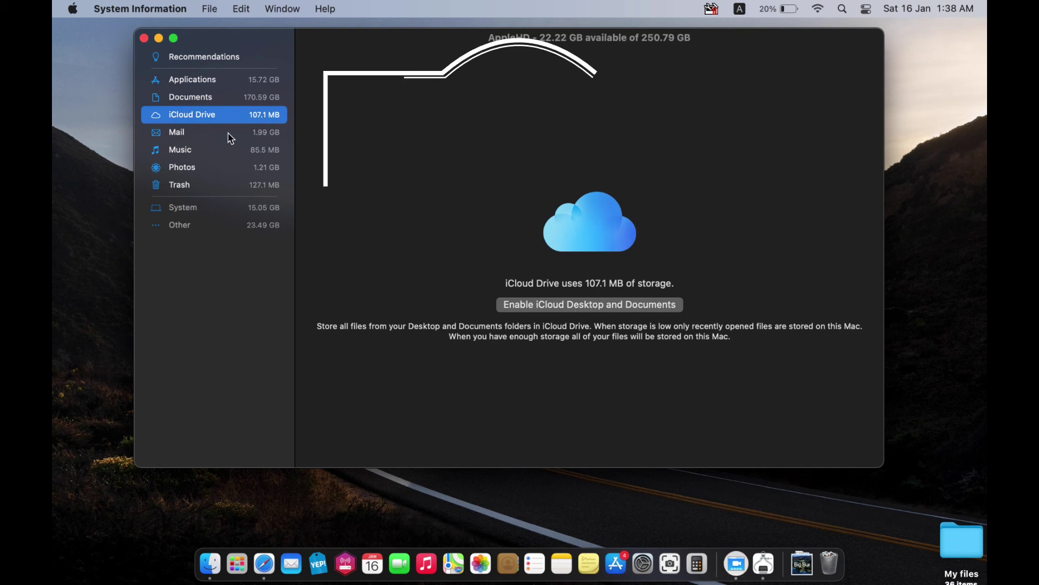
{"action": "left_click", "coordinate": [230, 133]}
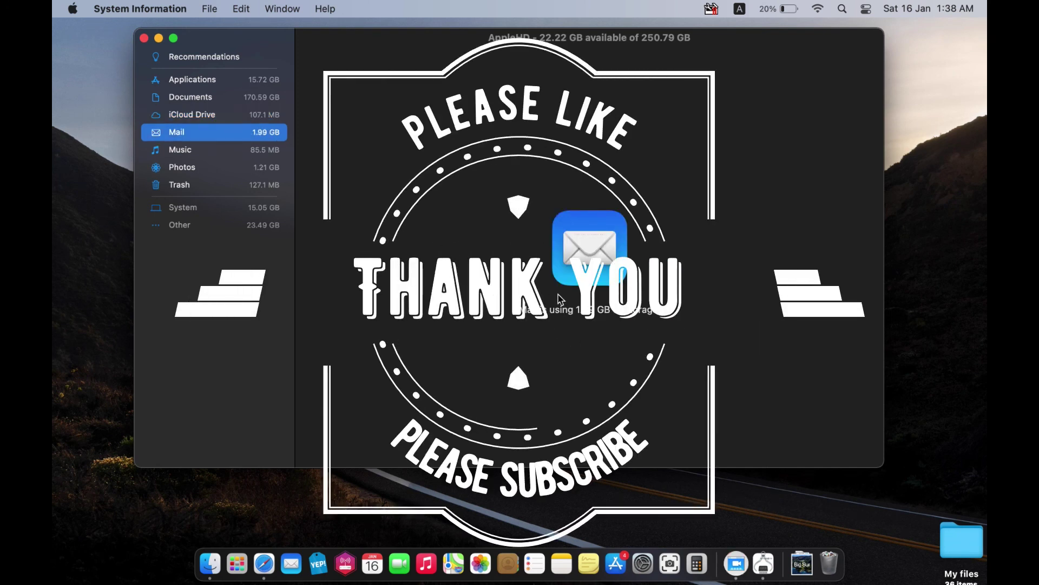
{"action": "left_click", "coordinate": [248, 166]}
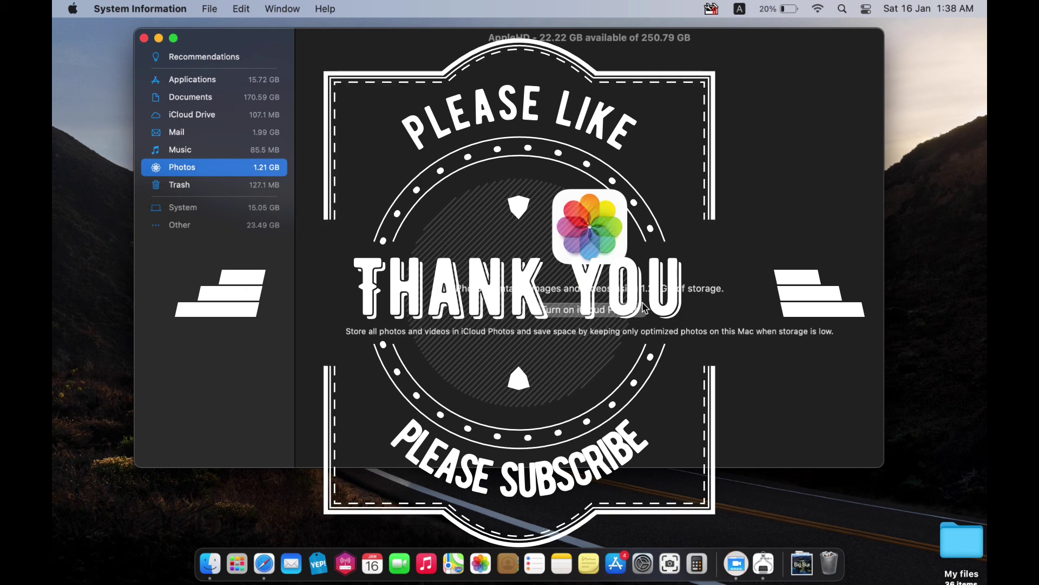
{"action": "left_click", "coordinate": [144, 39]}
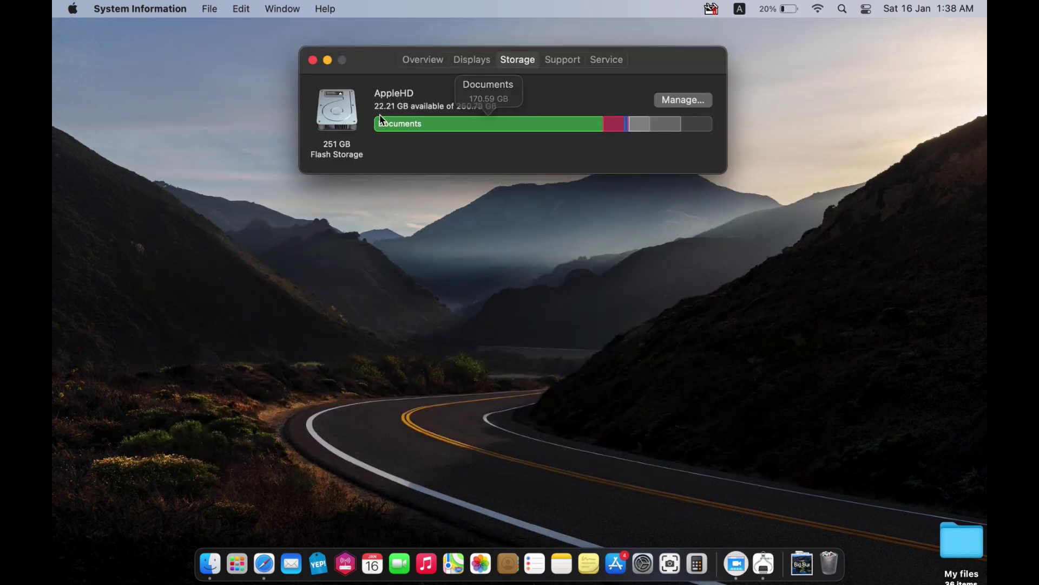